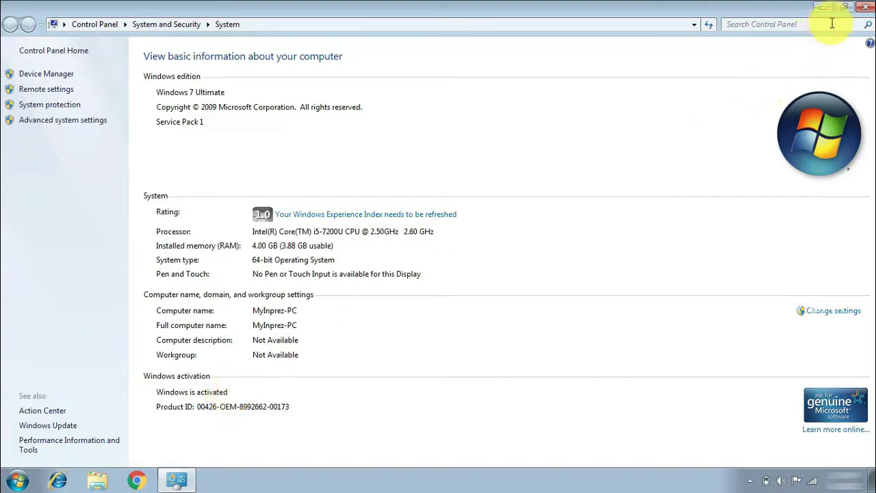
- Close the System information window and open Windows Firewall in Control Panel after searching for "window"
left_click(862, 10)
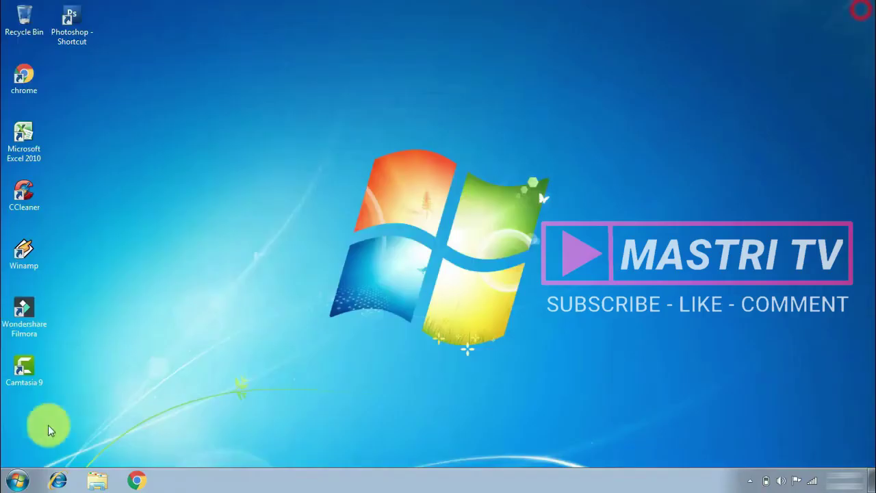
left_click(19, 481)
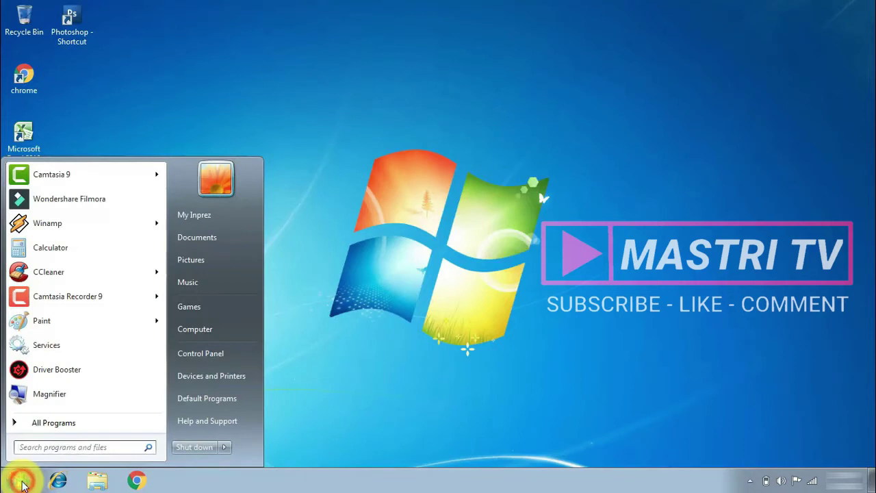
left_click(209, 360)
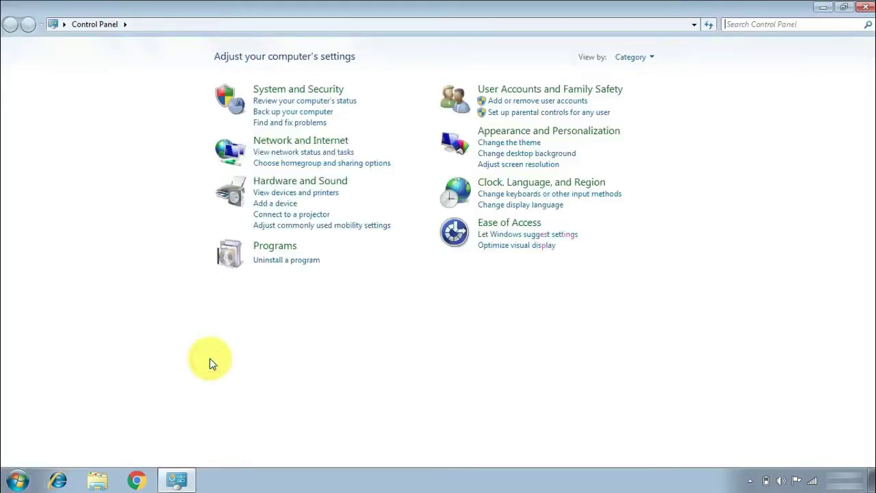
left_click(742, 24)
type("window")
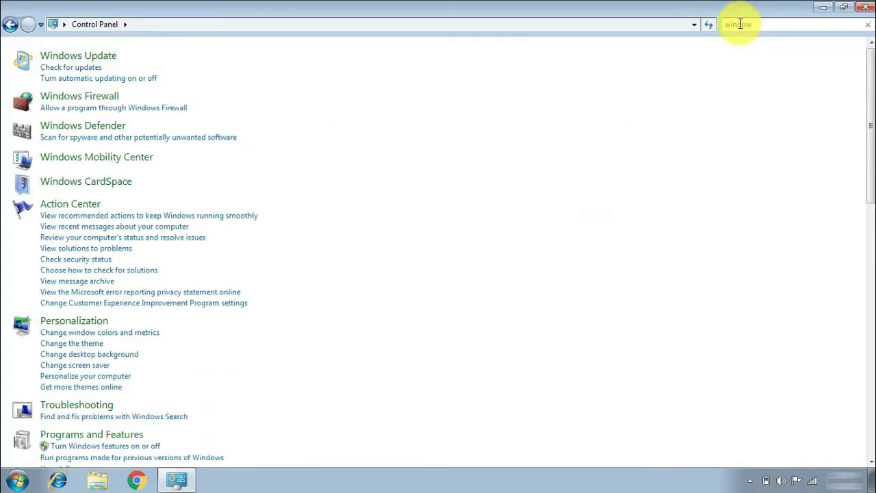
left_click(100, 103)
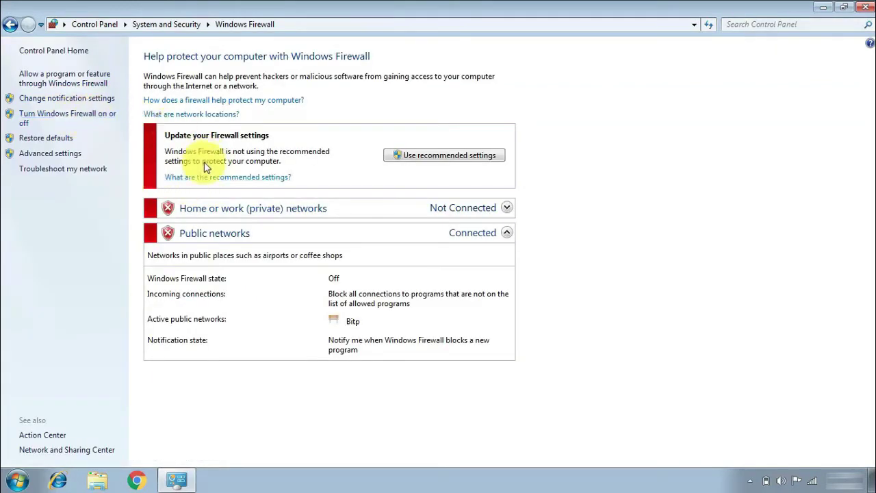
- Turn off Windows Firewall for both home or work and public networks, and close Control Panel
left_click(95, 124)
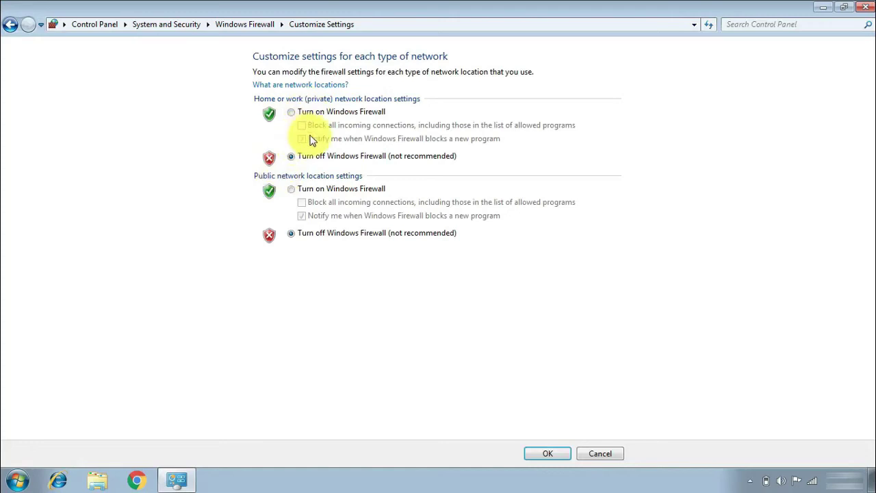
left_click(304, 160)
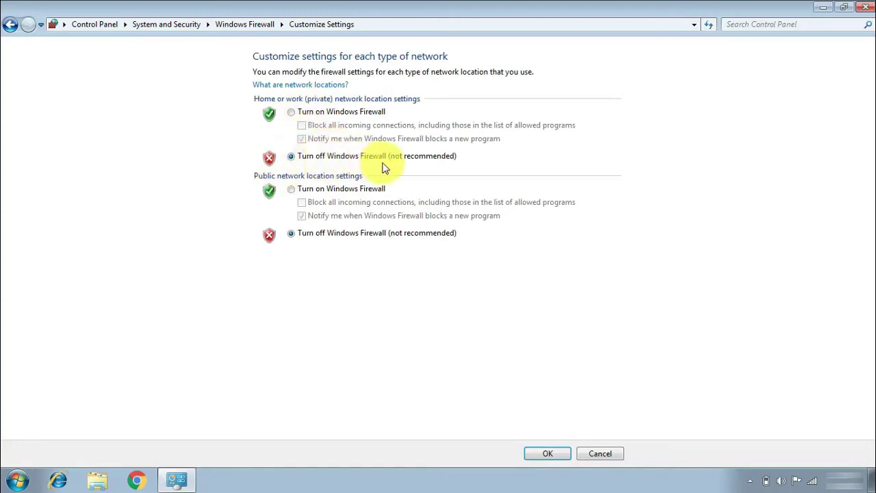
left_click(306, 233)
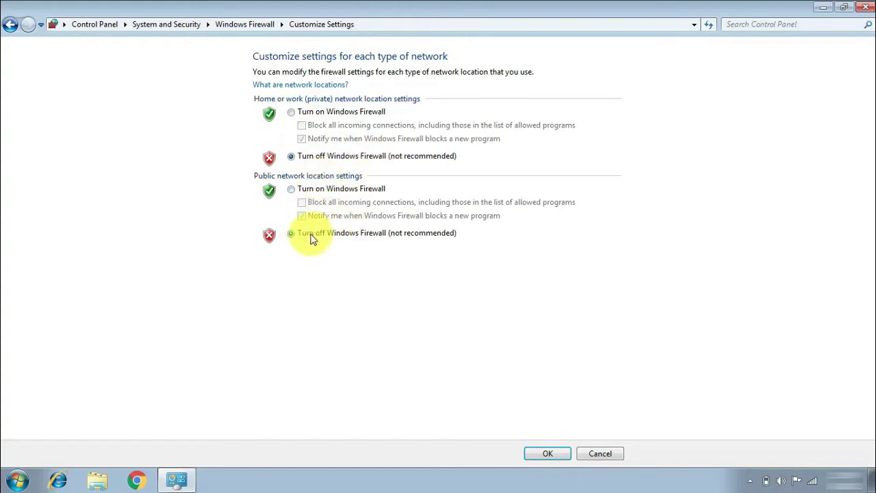
left_click(553, 453)
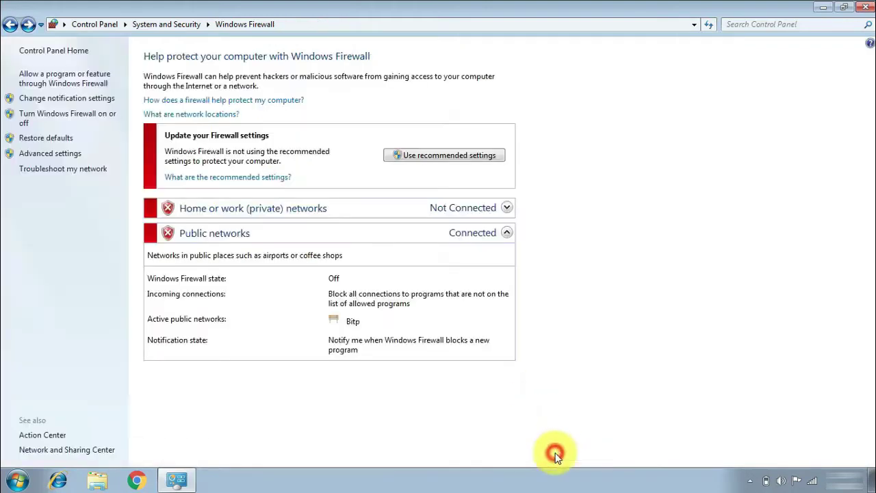
left_click(866, 6)
- Switch to Chrome and search Google for "windows 10 media creation tool"
left_click(39, 81)
double_click(38, 81)
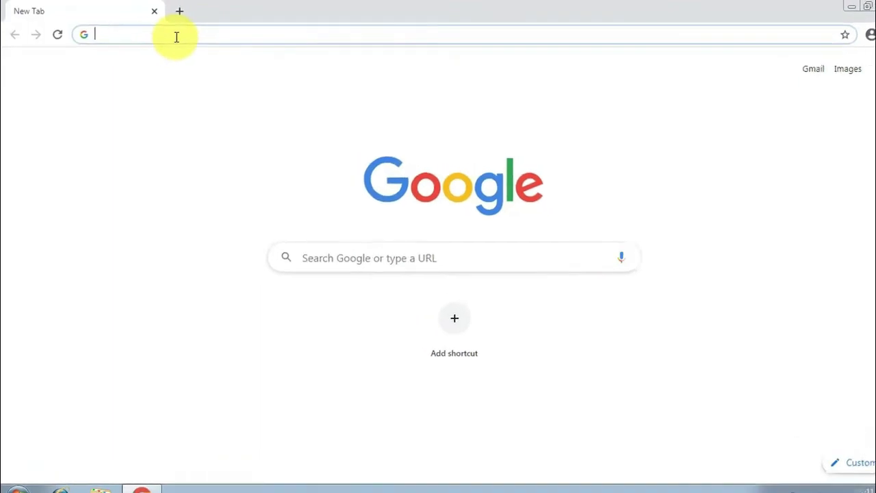
type("windows 10 media creation tool")
key("Return")
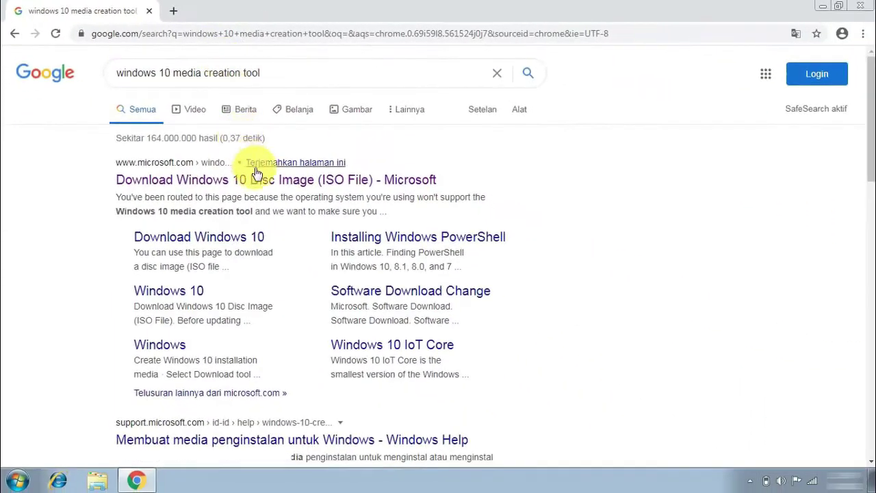
- Download the media creation tool from Microsoft's Download Windows 10 page and run MediaCreationTool2004 from its download folder
left_click(280, 189)
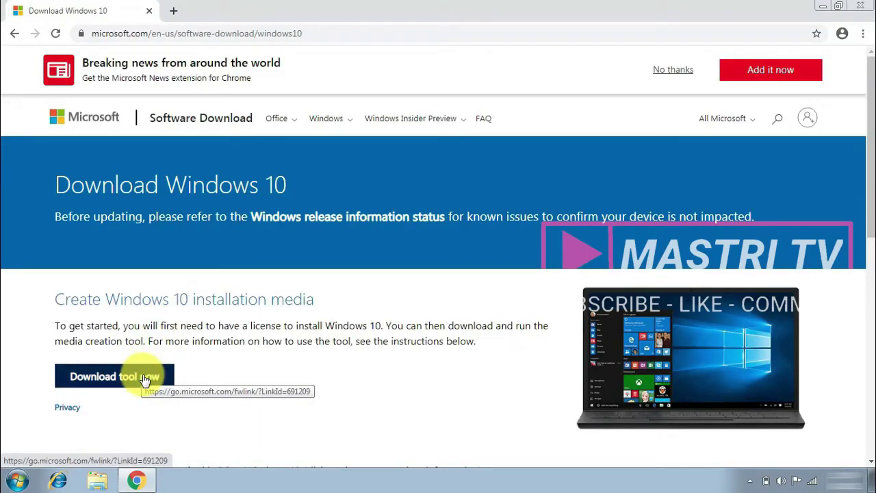
left_click(145, 380)
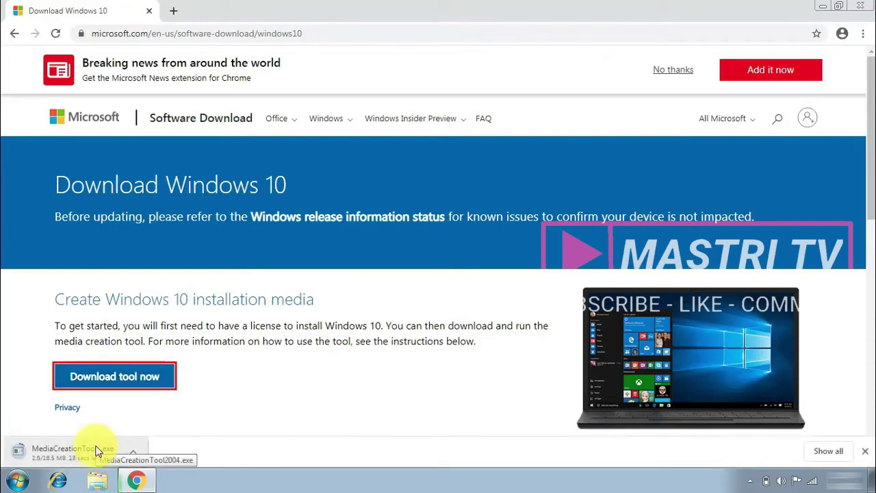
left_click(829, 450)
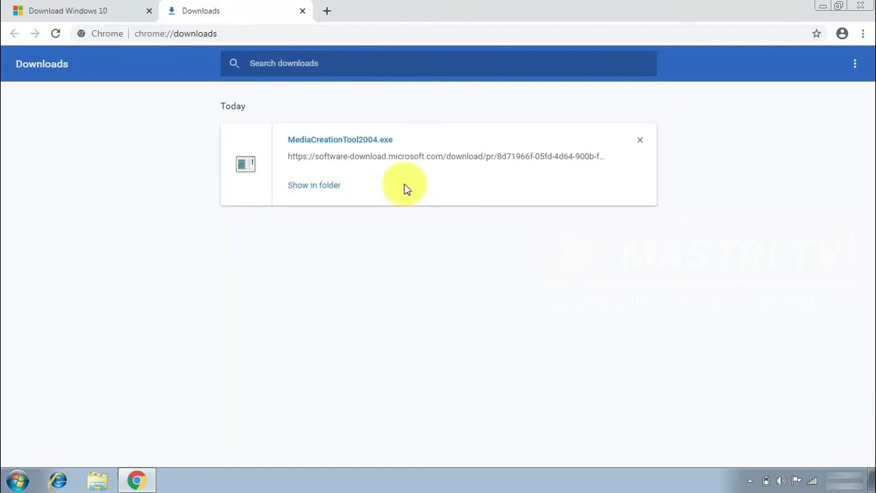
left_click(331, 192)
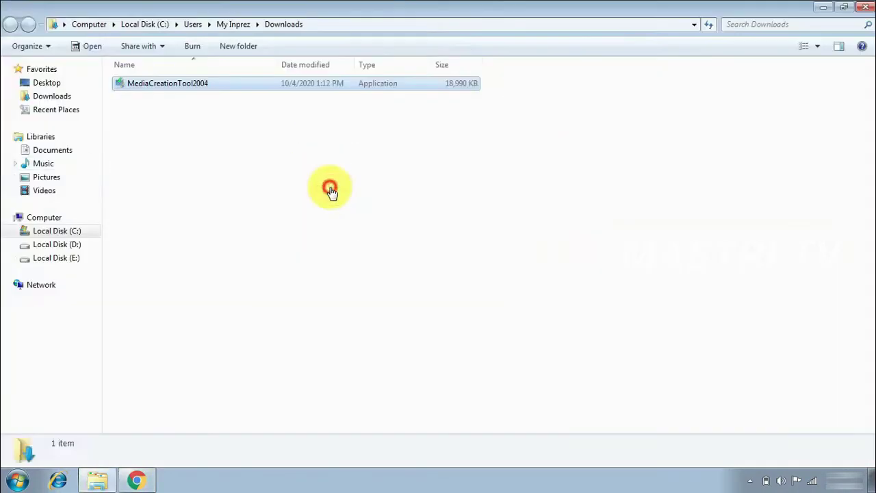
double_click(302, 87)
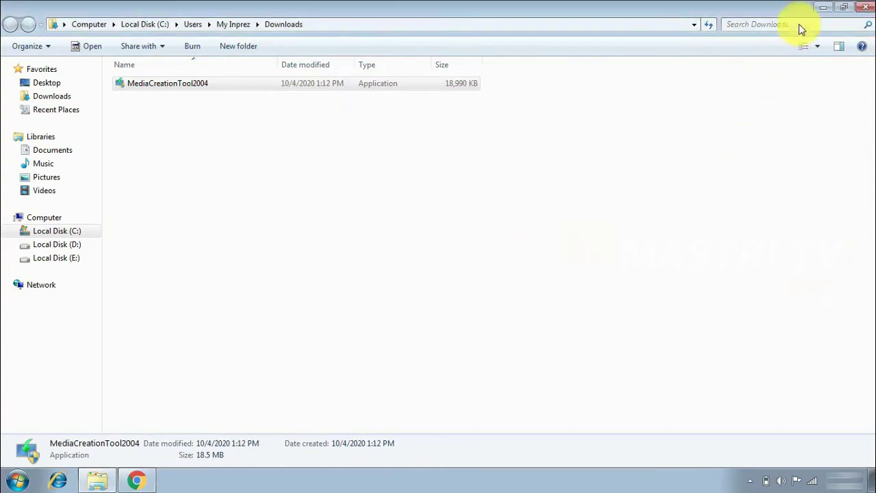
- Minimize the folder window, remove MediaCreationTool2004.exe from Chrome's download list and close the browser
left_click(824, 7)
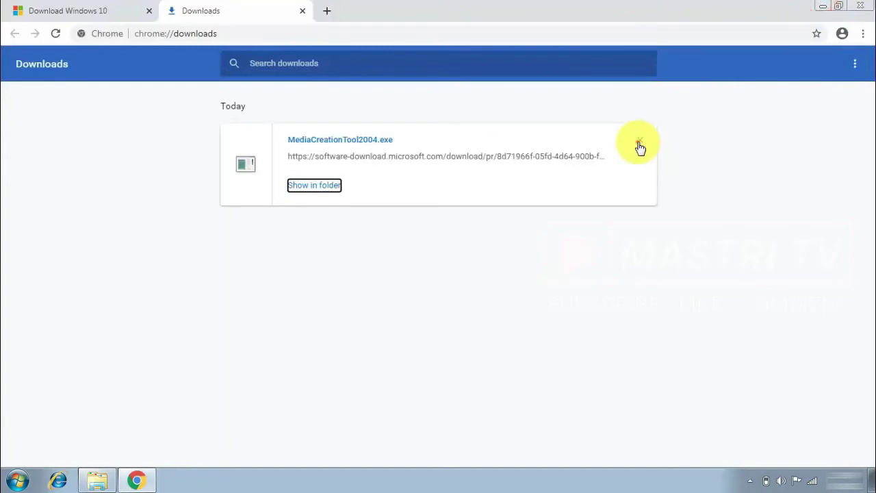
left_click(640, 141)
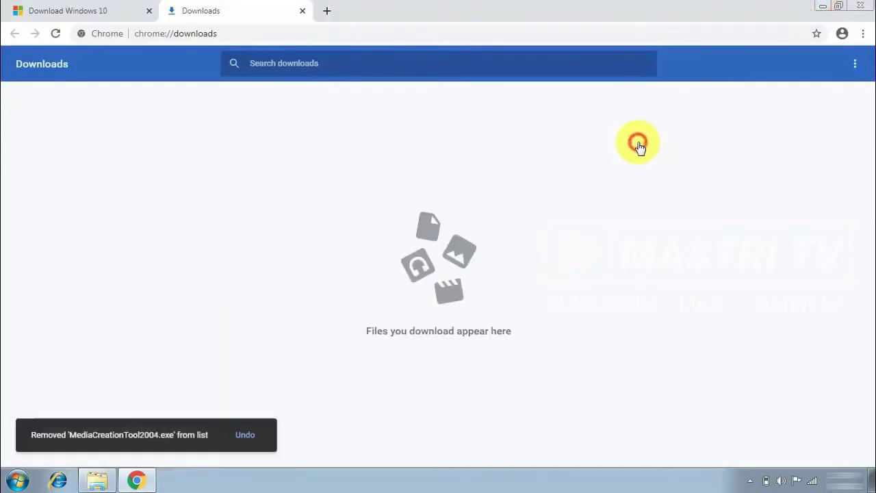
left_click(861, 6)
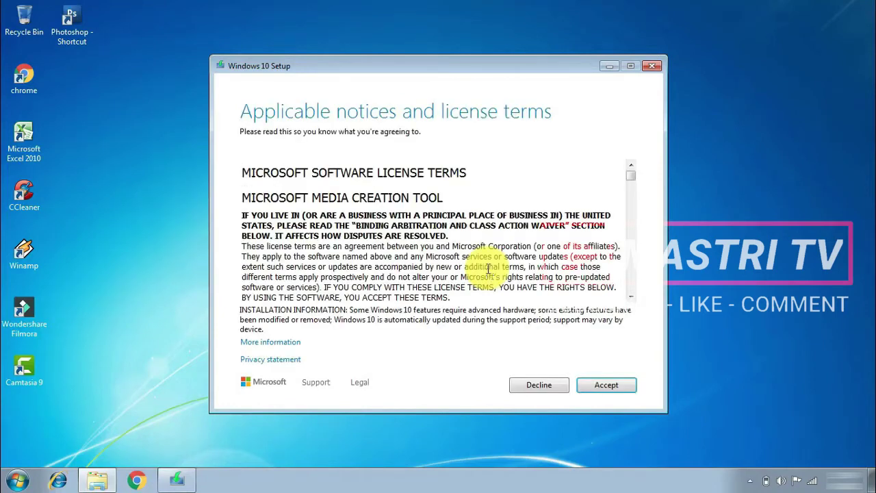
- Accept the Media Creation Tool license terms in Windows 10 Setup and proceed with the Upgrade this PC now option
left_click(597, 389)
left_click(597, 389)
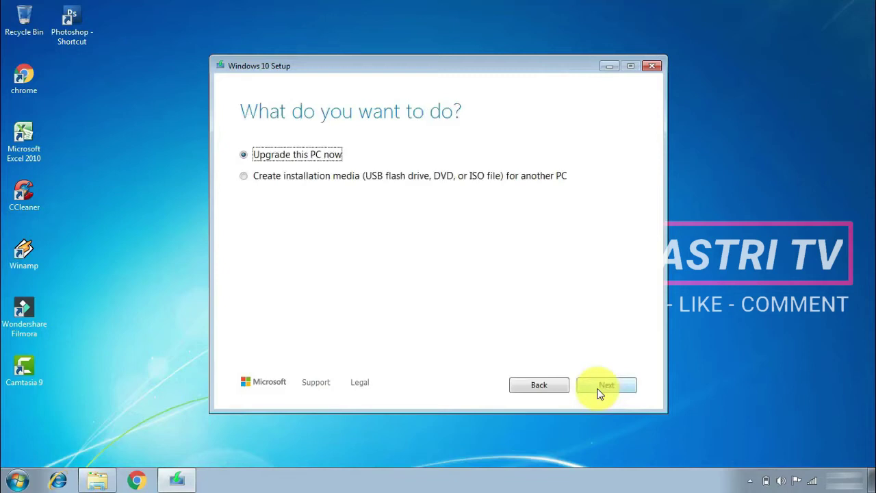
left_click(244, 155)
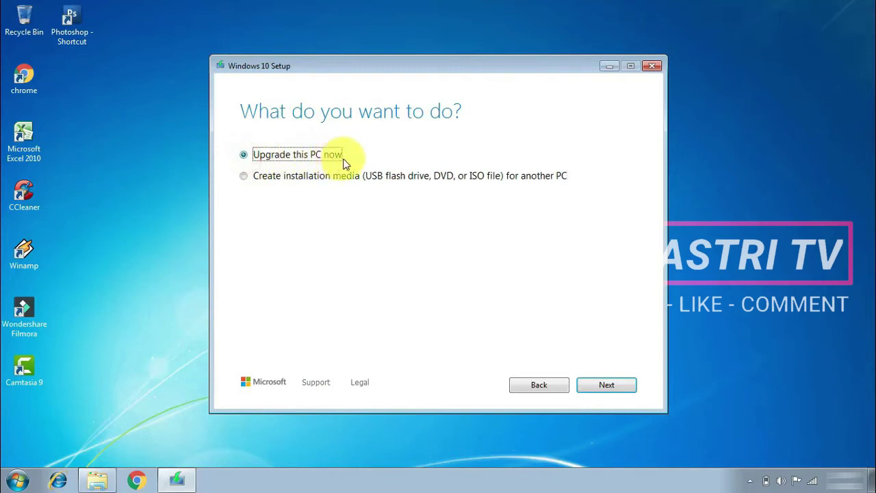
left_click(608, 386)
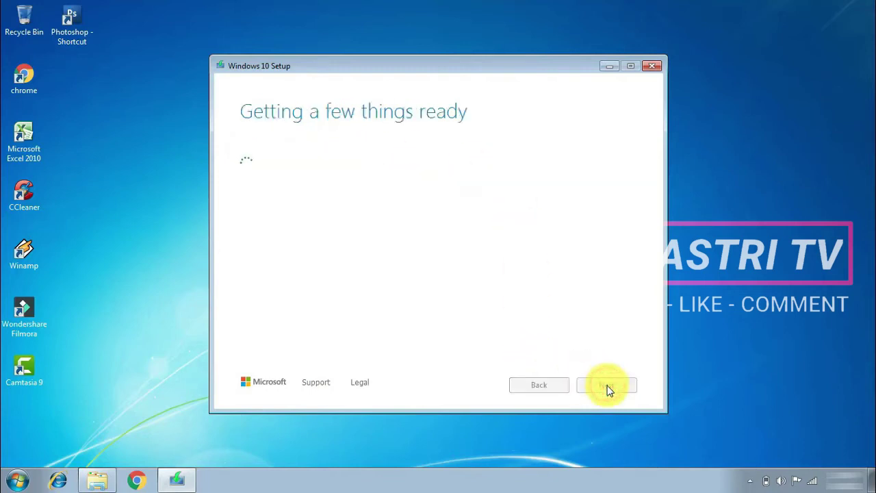
left_click(609, 388)
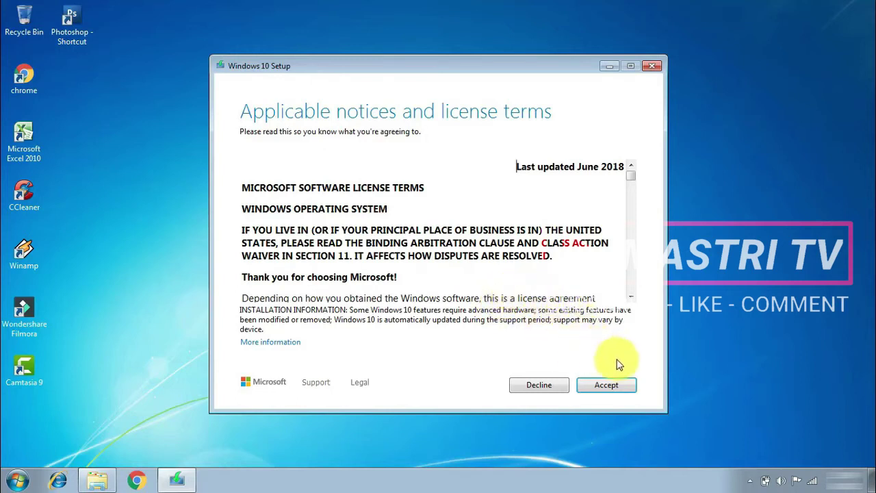
- Accept the Windows operating system license terms and start installing Windows 10 Pro, keeping personal files and apps
left_click(621, 389)
left_click(618, 387)
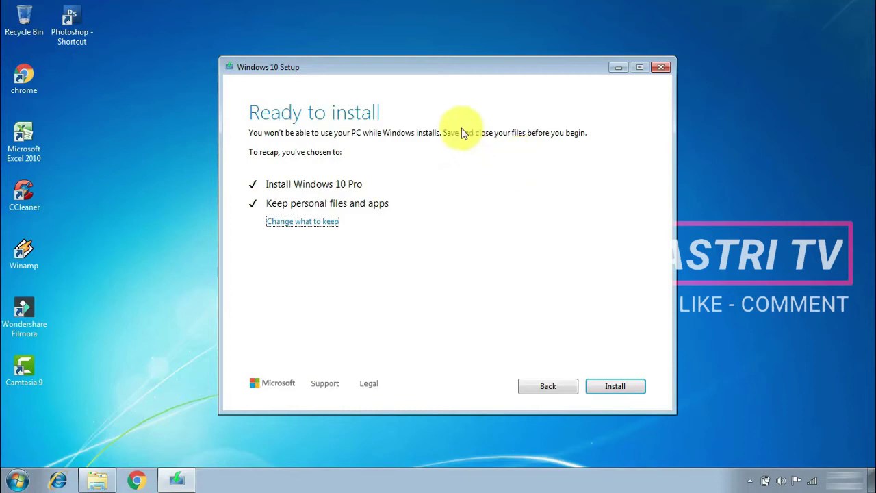
left_click_drag(476, 67, 480, 66)
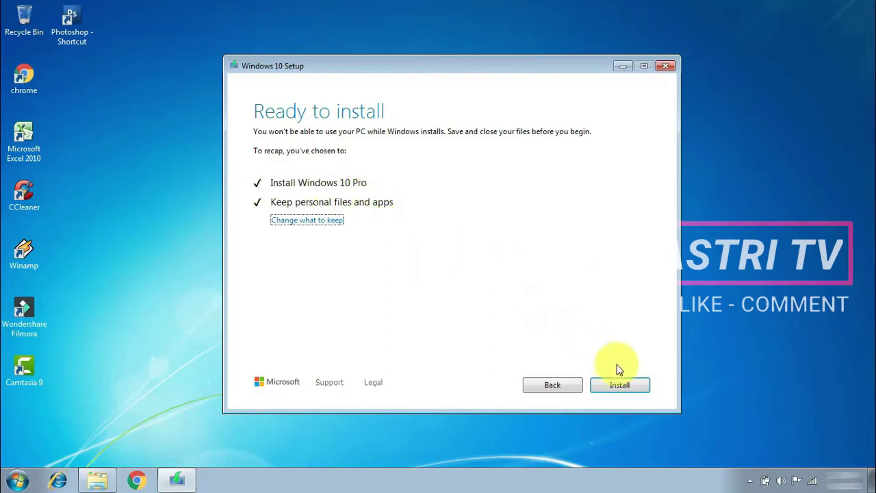
left_click(618, 385)
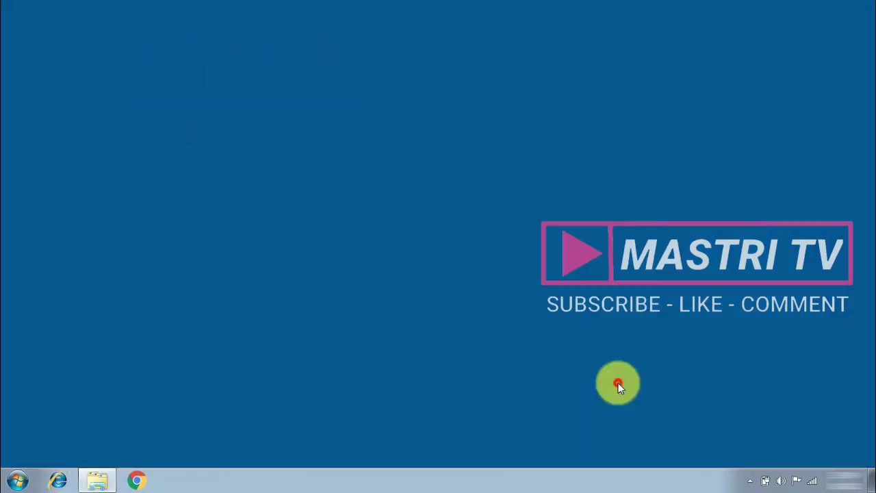